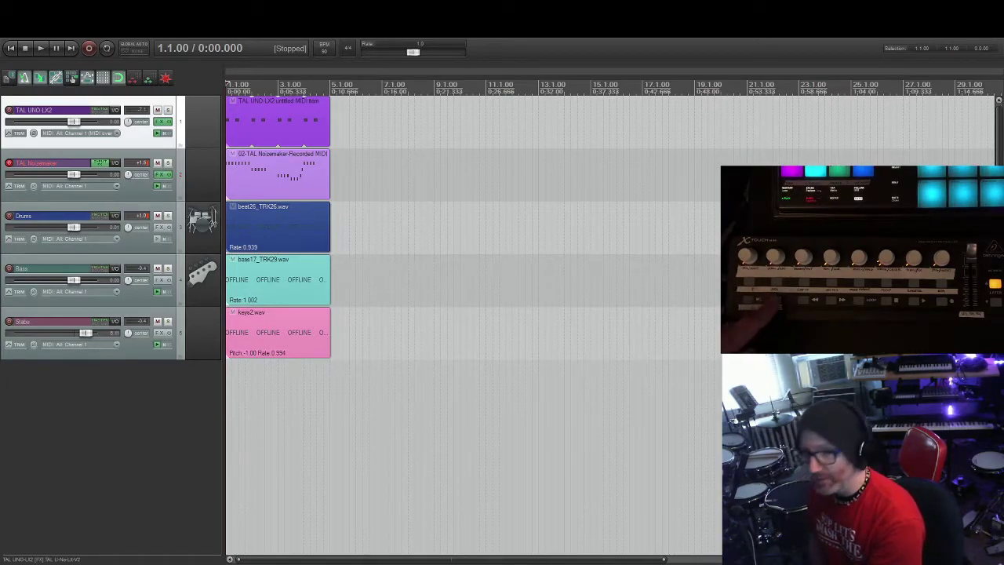
Reload the offline Drums, Bass and Stabs media through the Media Explorer (Ctrl+Alt+X)
key(ctrl+alt+x)
key(ctrl+alt+x)
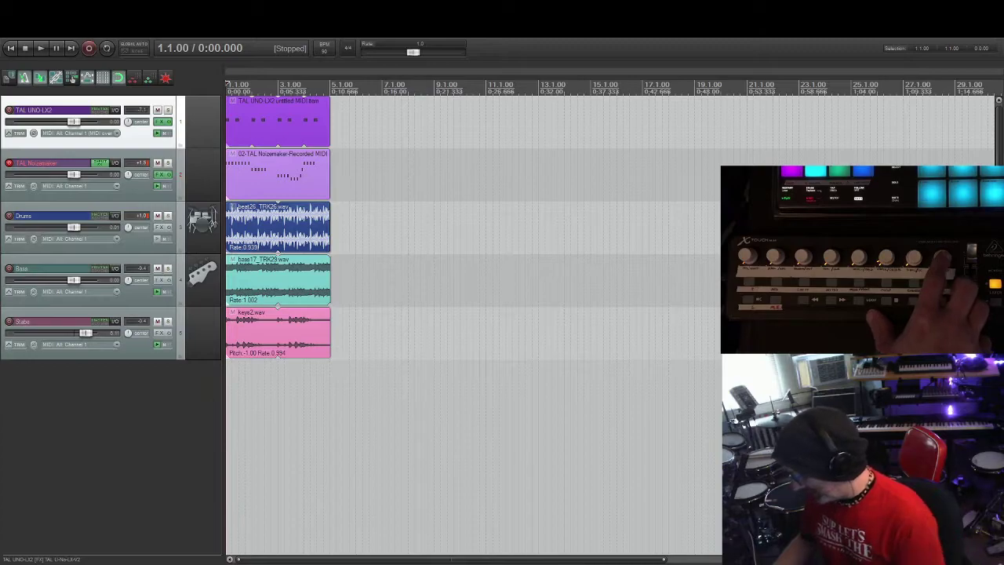
Move the edit cursor along the ruler between measures 3 and 8, ending at measure 7
click(278, 84)
click(303, 84)
click(383, 84)
click(304, 84)
click(356, 84)
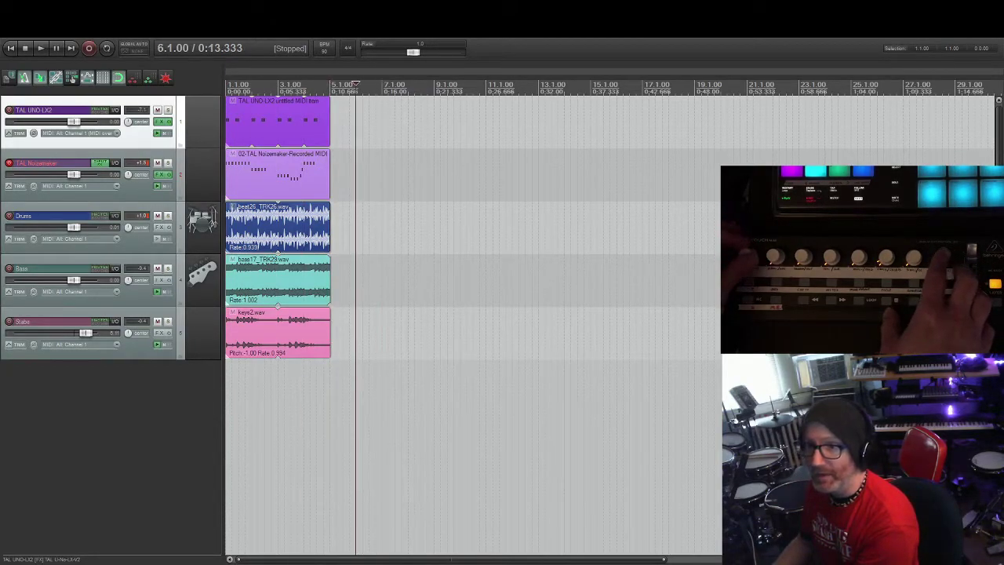
click(408, 84)
click(382, 84)
Paste a keys2.wav copy at measure 7, undo it, and bring up the Actions list
key(ctrl+v)
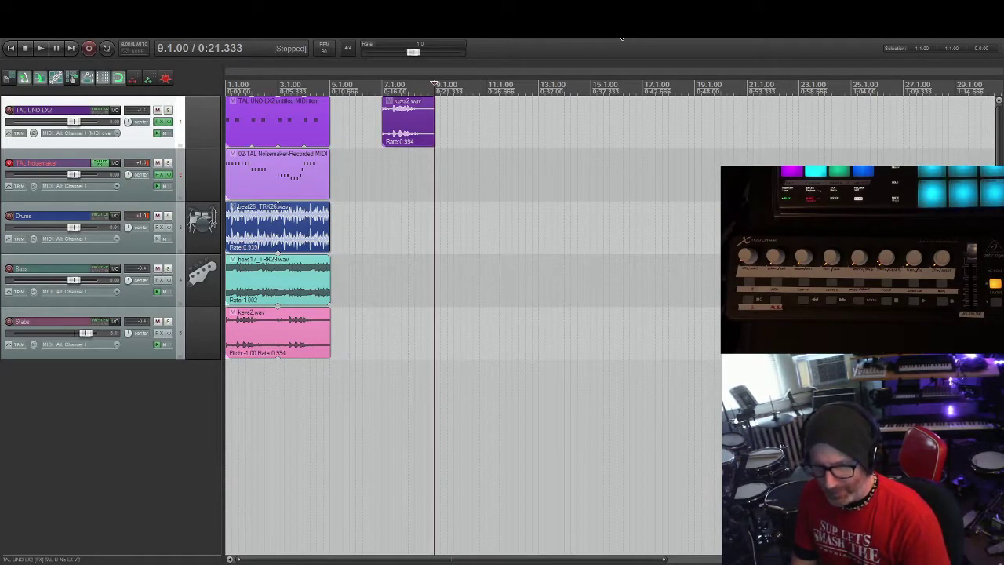
key(ctrl+z)
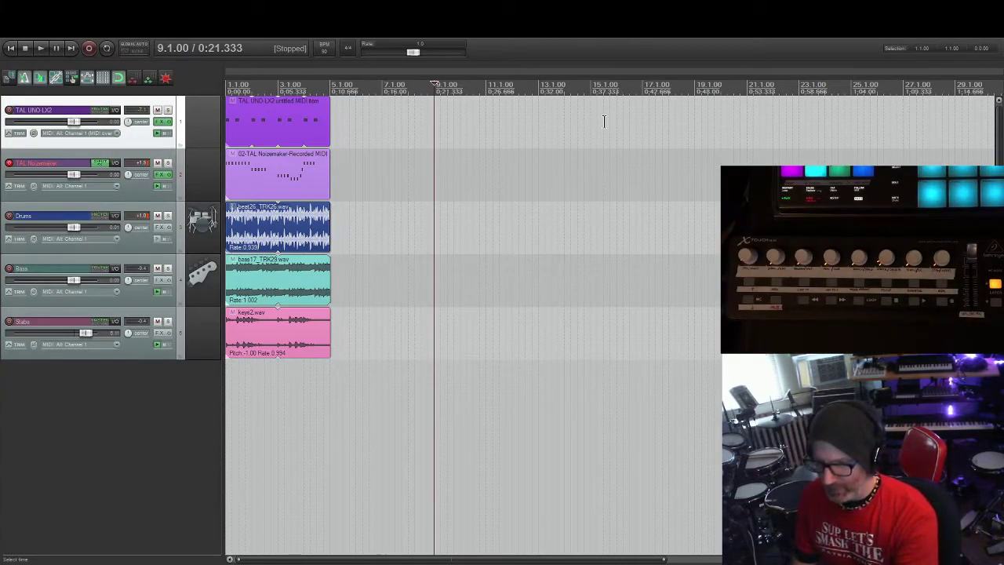
key(question)
Use Find shortcut to reveal the controller button's 'Insert marker at current position' mapping, then close Actions
click(741, 130)
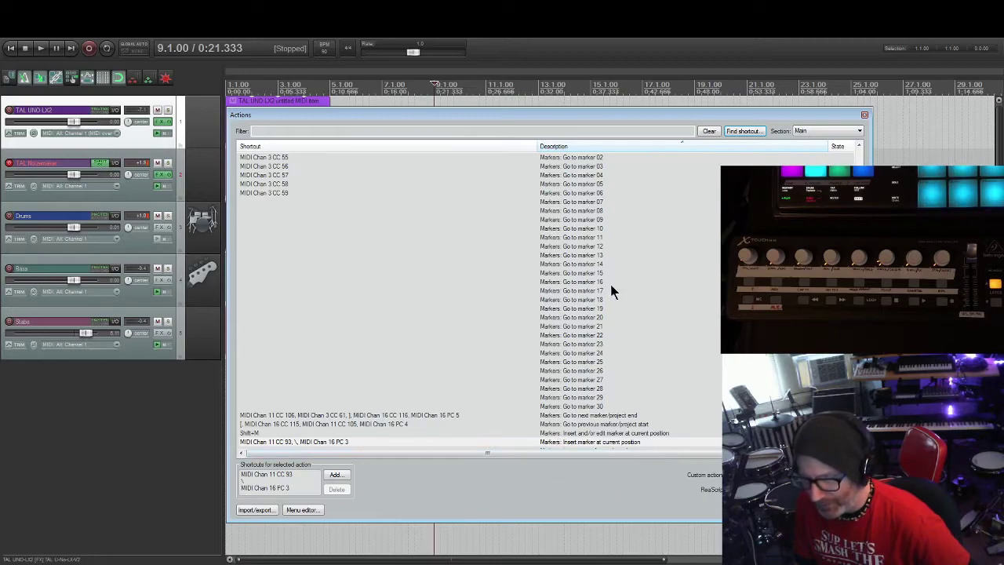
click(741, 132)
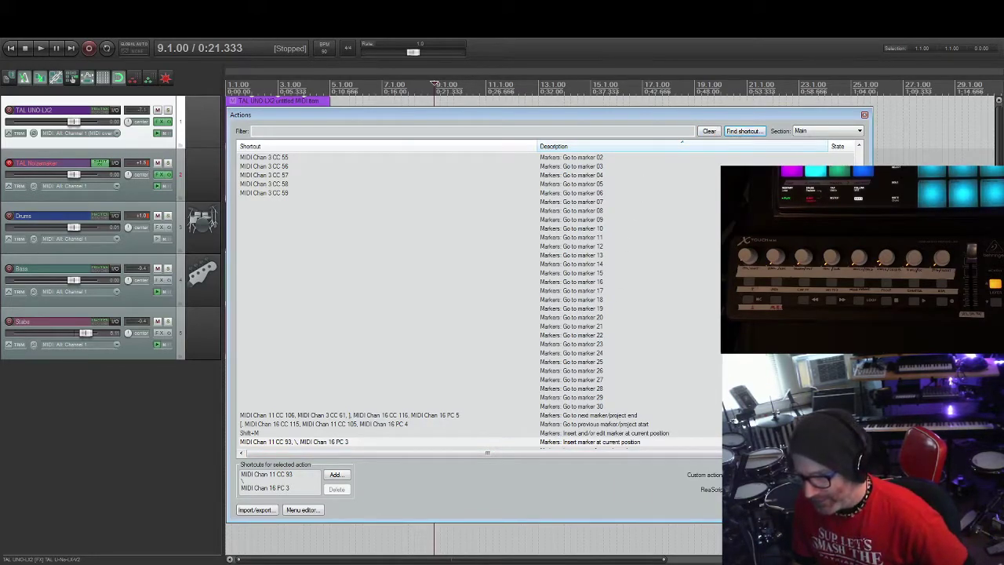
key(Escape)
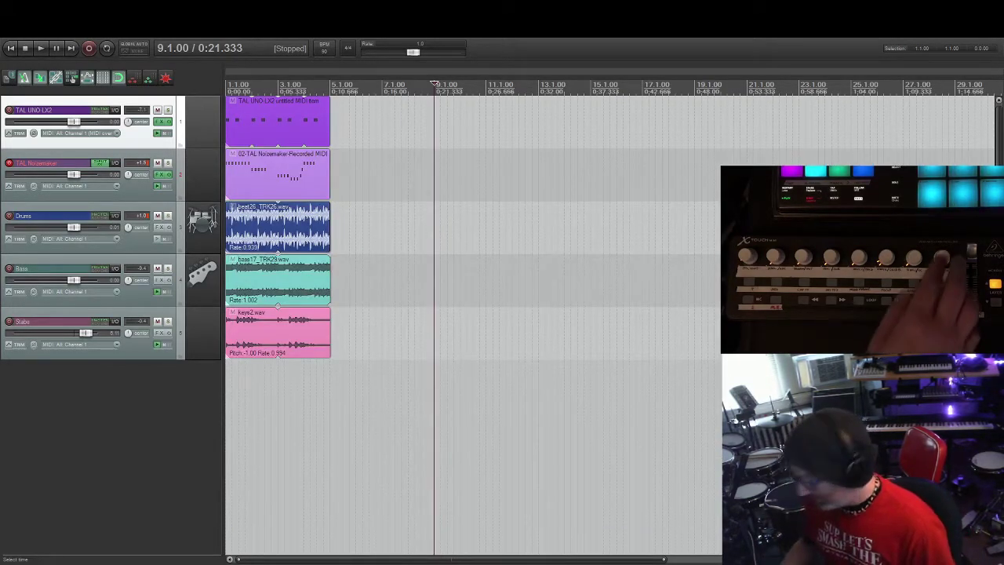
key(m)
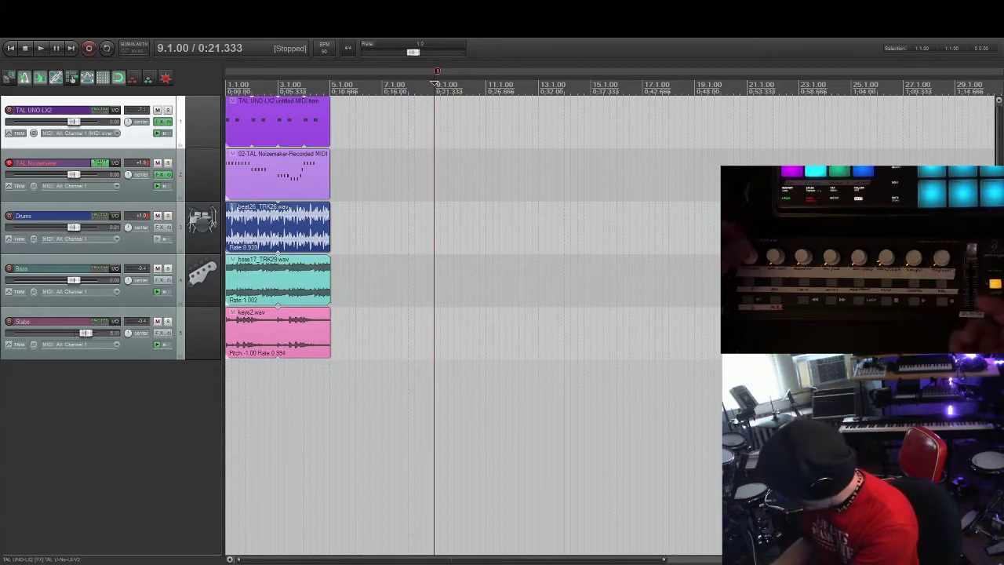
key(Page_Down)
key(Page_Down)
key(Page_Down)
key(Page_Down)
key(m)
key(Page_Down)
key(Page_Down)
key(Page_Down)
key(Page_Down)
key(m)
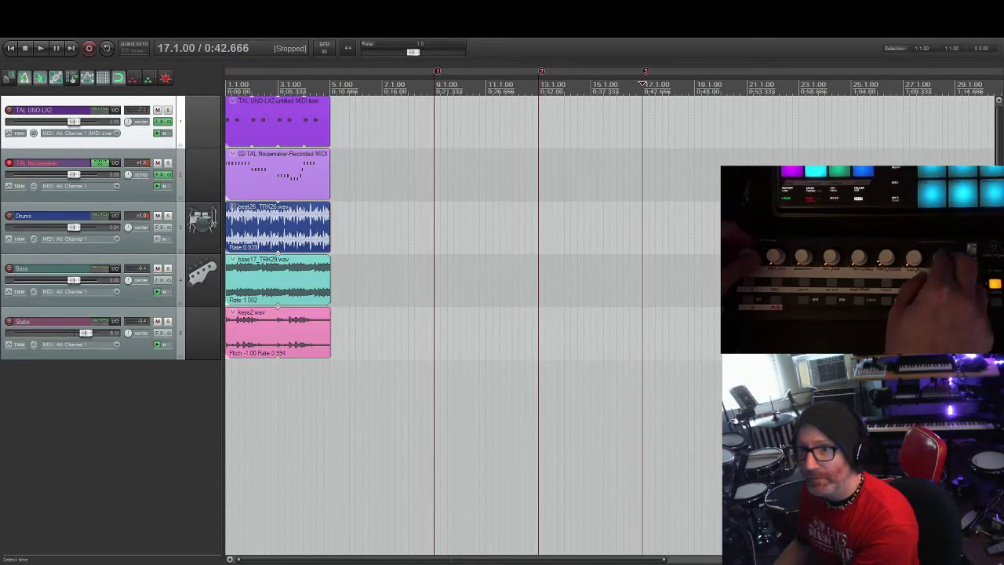
key(Page_Down)
key(Page_Down)
key(Page_Down)
key(Page_Down)
key(m)
key(Page_Up)
key(Page_Up)
key(Page_Up)
key(Page_Up)
key(Page_Up)
key(Page_Up)
key(Page_Up)
key(Page_Up)
key(Page_Up)
key(Page_Up)
key(Page_Up)
key(Page_Up)
key(Page_Up)
key(Page_Up)
key(Page_Up)
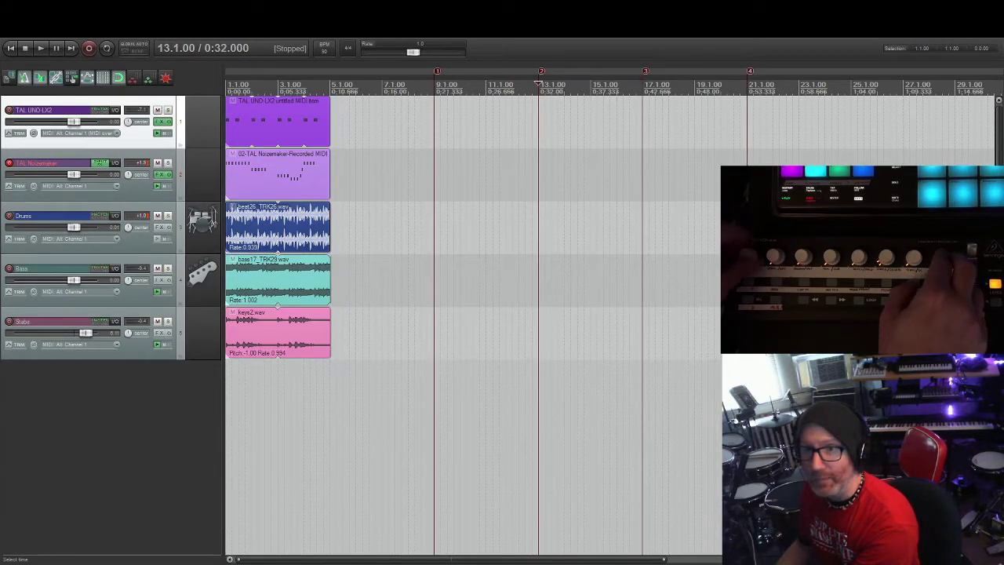
key(Page_Up)
key(m)
key(Page_Down)
key(Page_Down)
key(Page_Down)
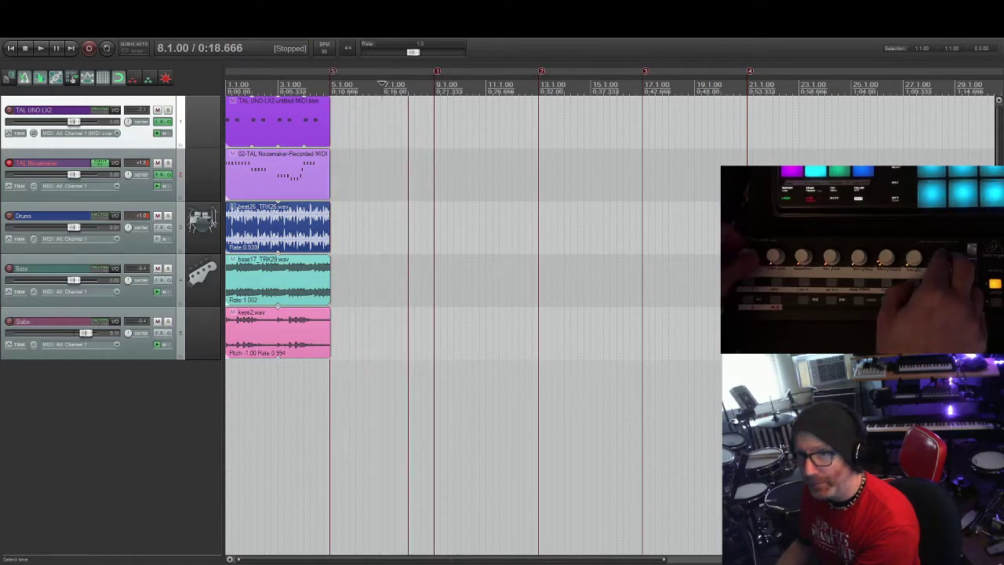
key(Page_Up)
key(ctrl+Delete)
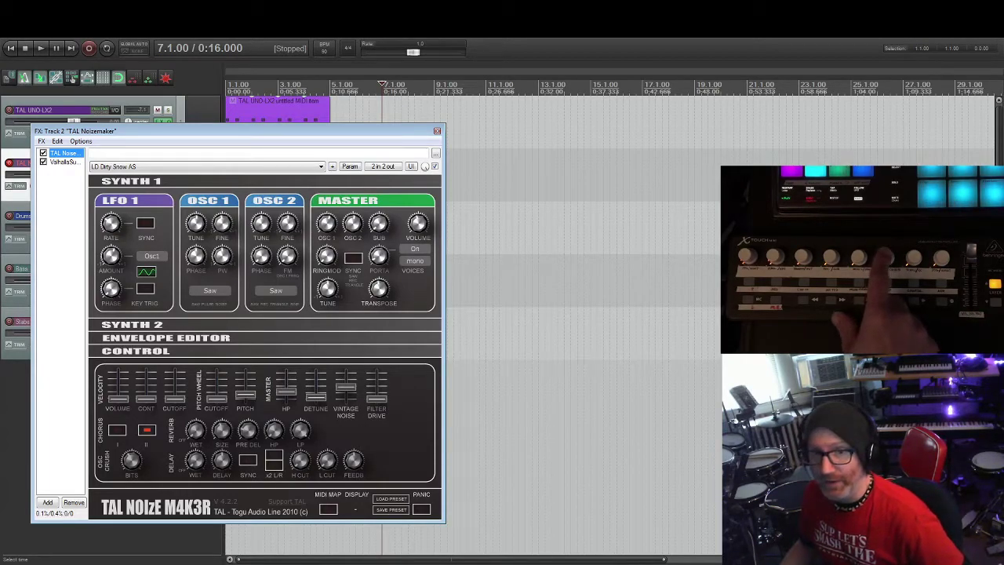
Switch the track 2 FX chain between ValhallaSupermassive and TAL Noisemaker several times
click(63, 161)
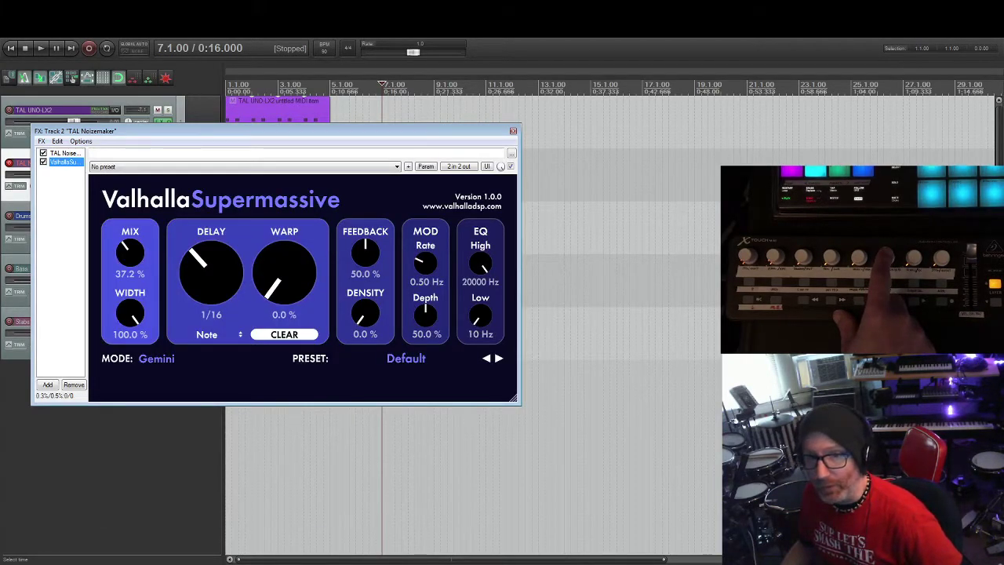
click(63, 152)
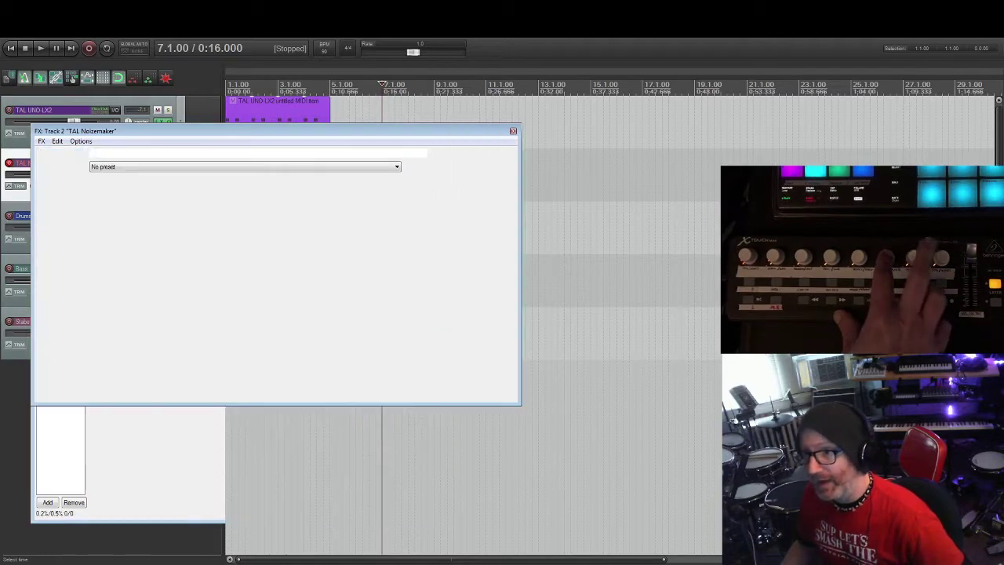
click(62, 162)
click(62, 152)
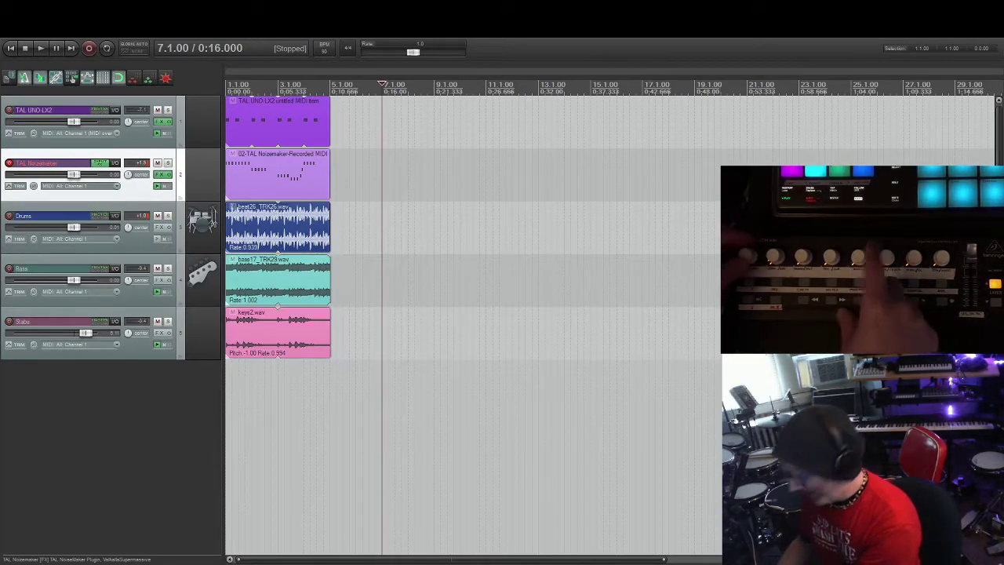
Select the Drums track
click(157, 245)
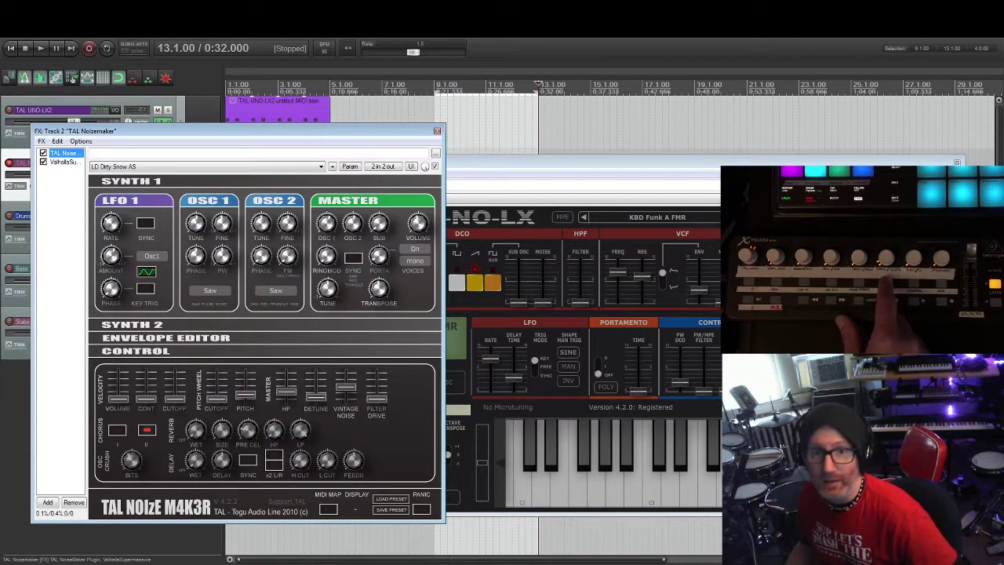
key(alt+Tab)
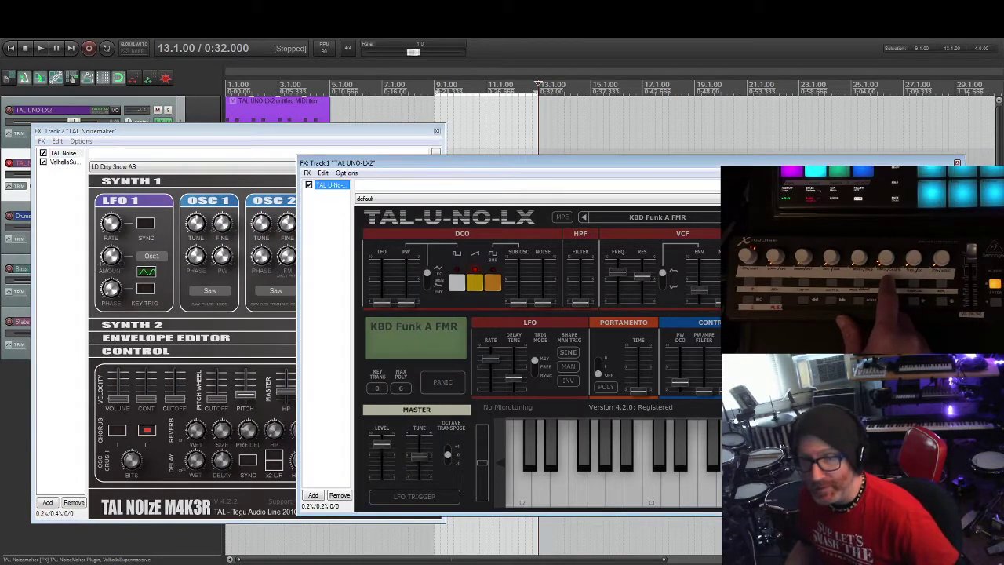
key(alt+Tab)
key(alt+Tab)
key(alt+Tab)
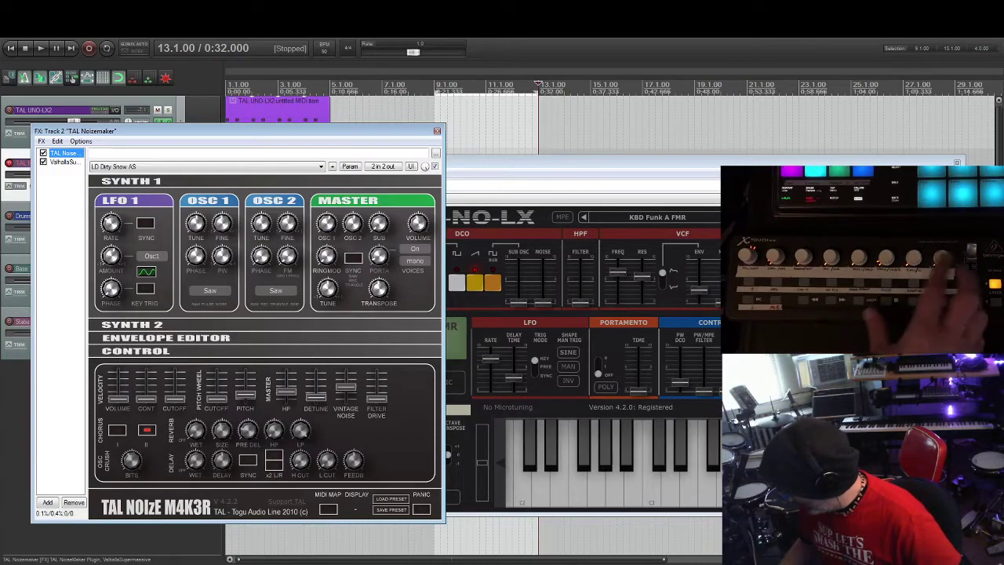
key(alt+F4)
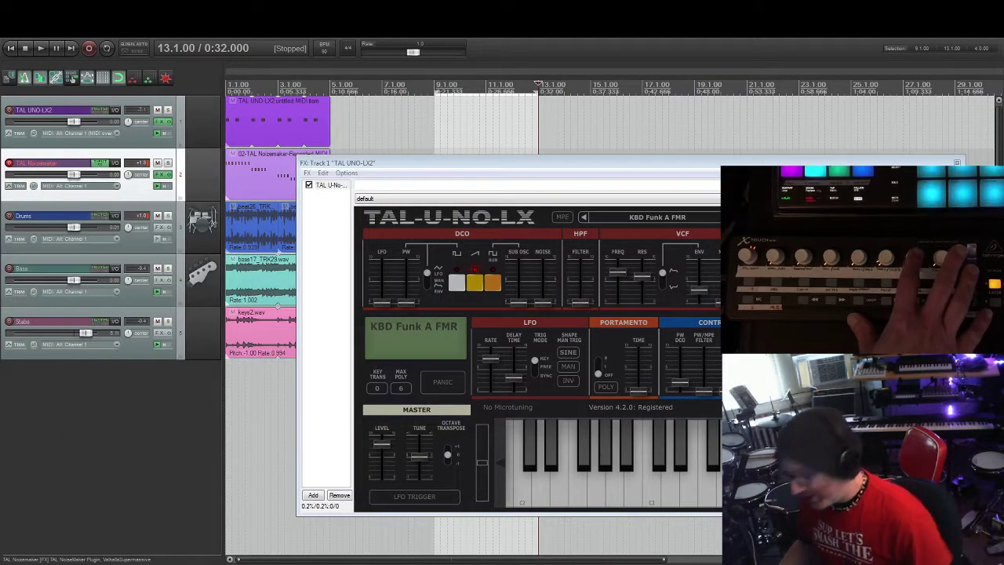
key(alt+F4)
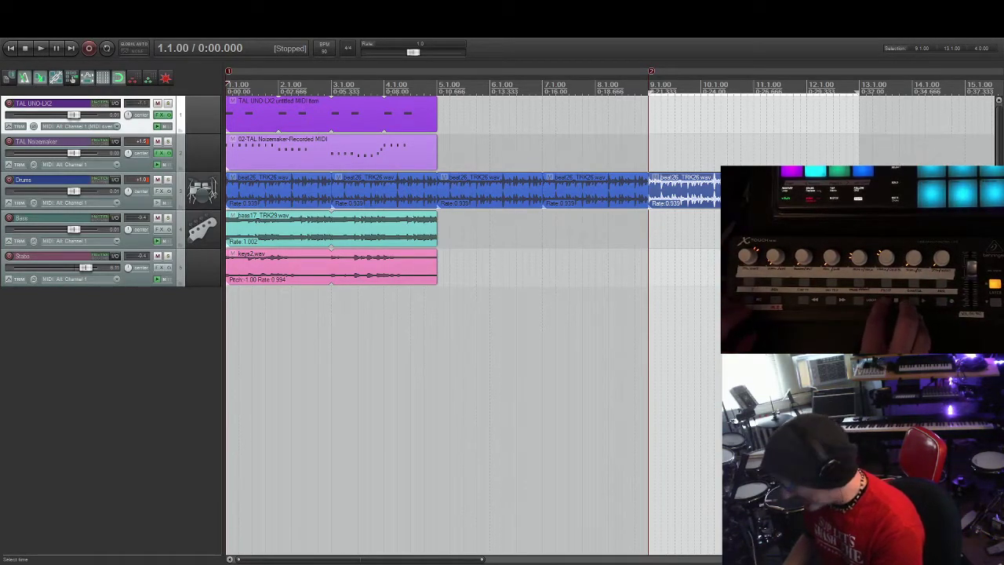
Play and stop the project from the start, then play again to hear the transposed keys
key(space)
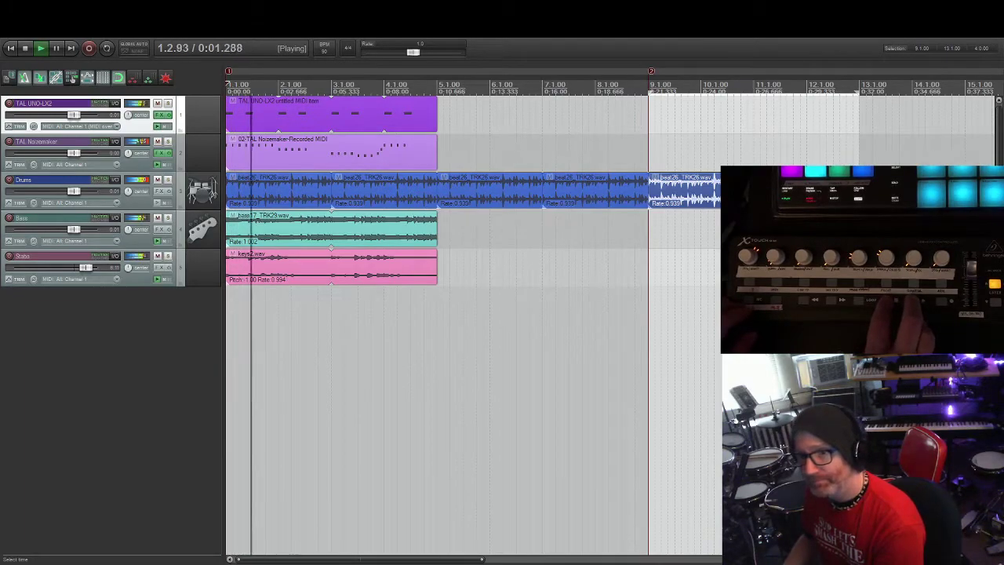
key(space)
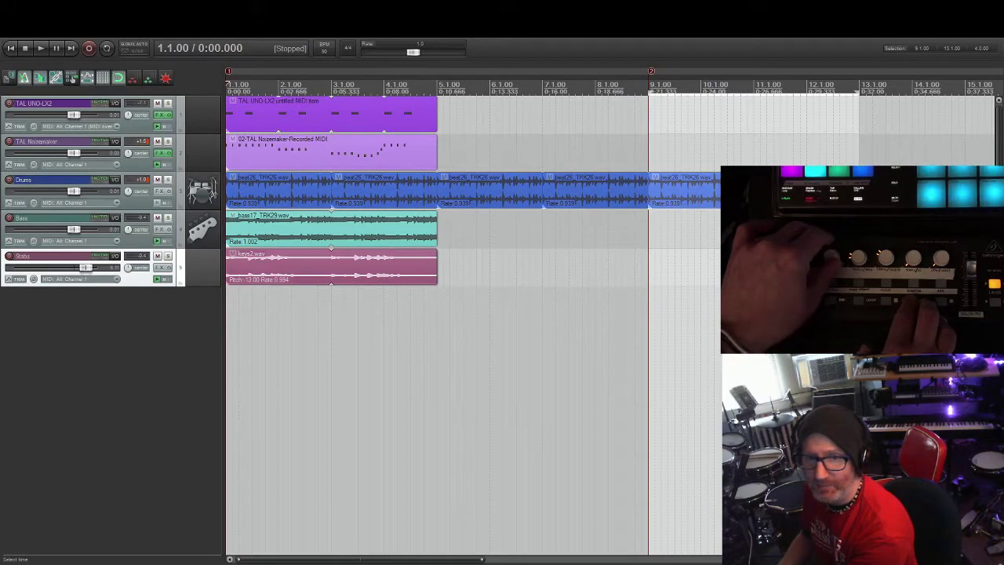
key(space)
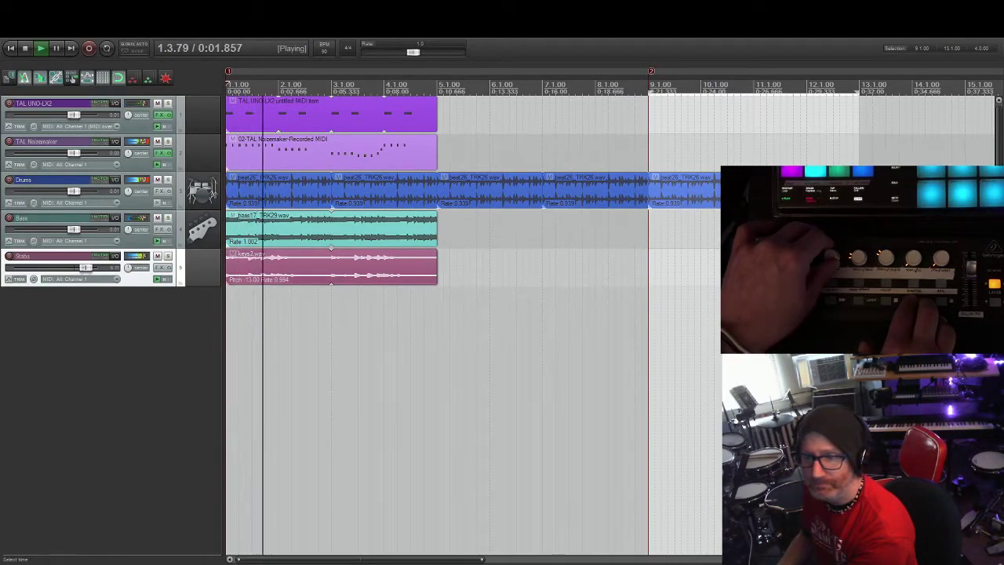